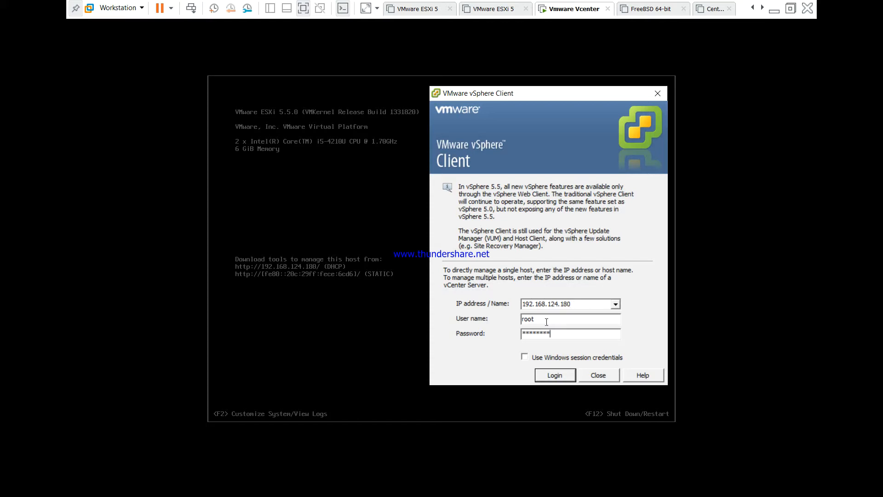
# Step: Log in to host 192.168.124.180 as root, ignoring the certificate warning, and dismiss the evaluation notice
pyautogui.click(566, 376)
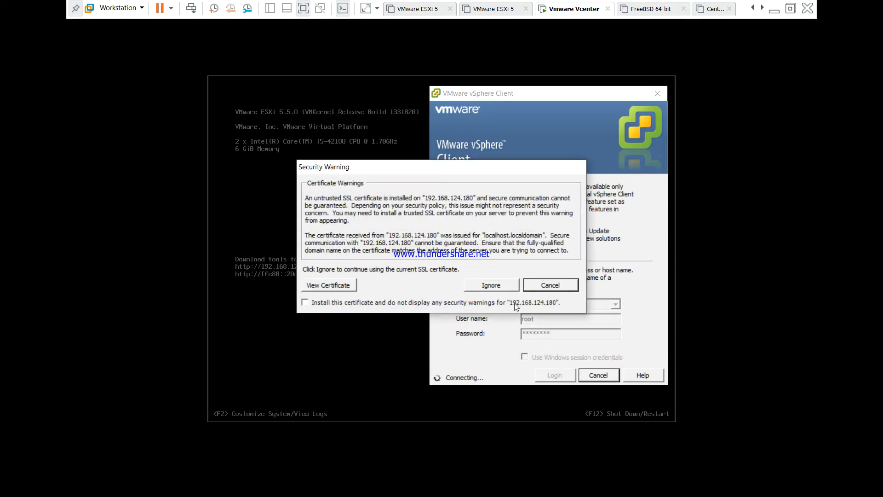
pyautogui.click(491, 286)
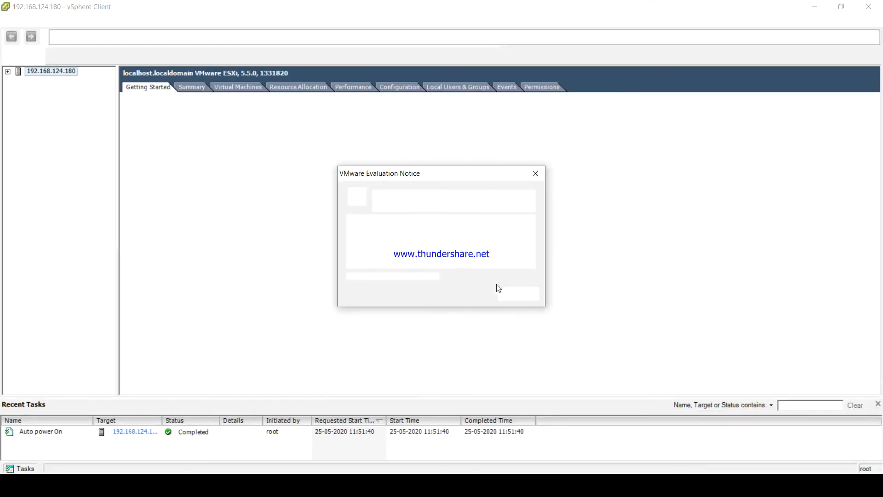
pyautogui.click(507, 293)
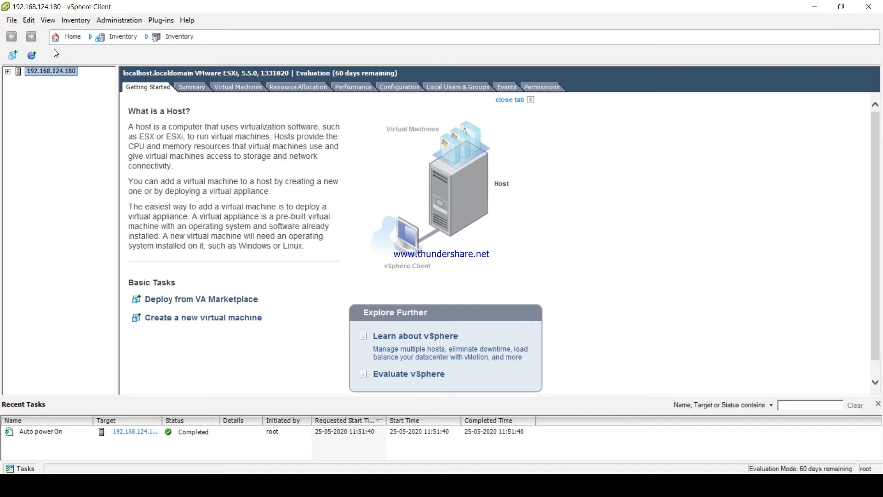
# Step: Start a new role in the host's role administration and name it "VM Machine Level1 Admin"
pyautogui.click(72, 41)
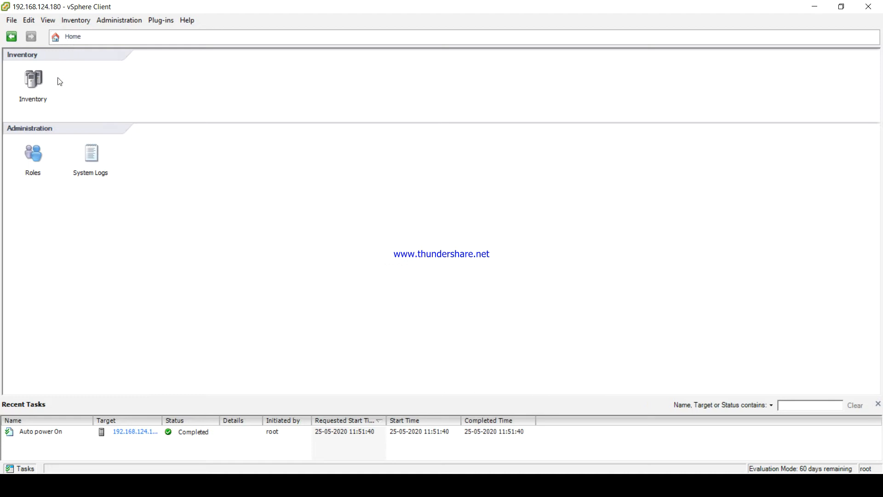
pyautogui.click(40, 160)
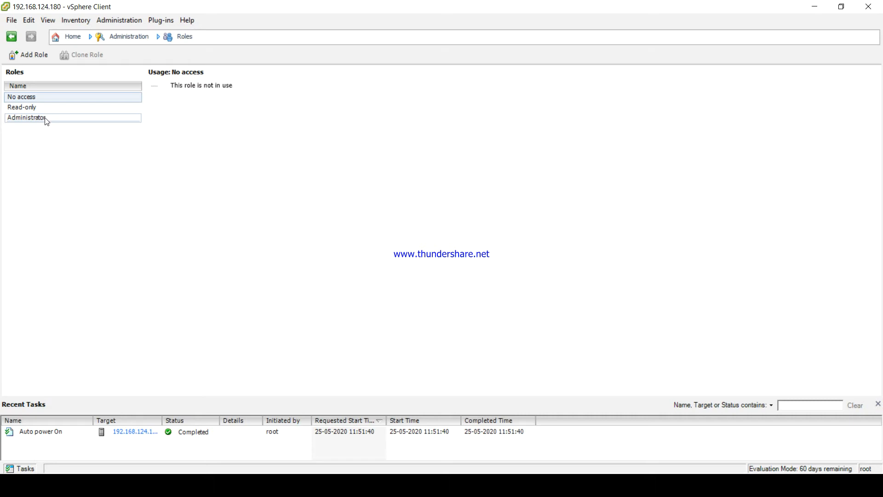
pyautogui.click(31, 56)
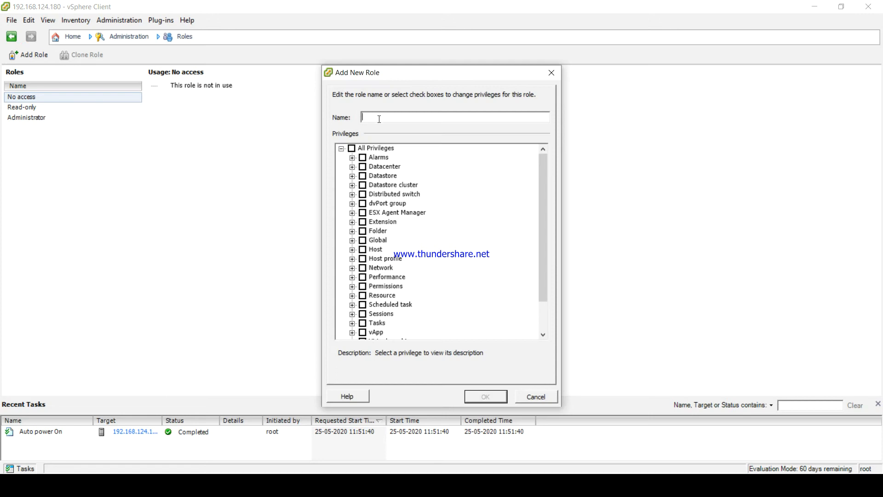
pyautogui.write('VM Machine Level1 Admin')
# Step: Grant the role the virtual machine interaction privileges Power On, Power Off, Reset and Suspend, and save it
pyautogui.scroll(-2, 373, 287)
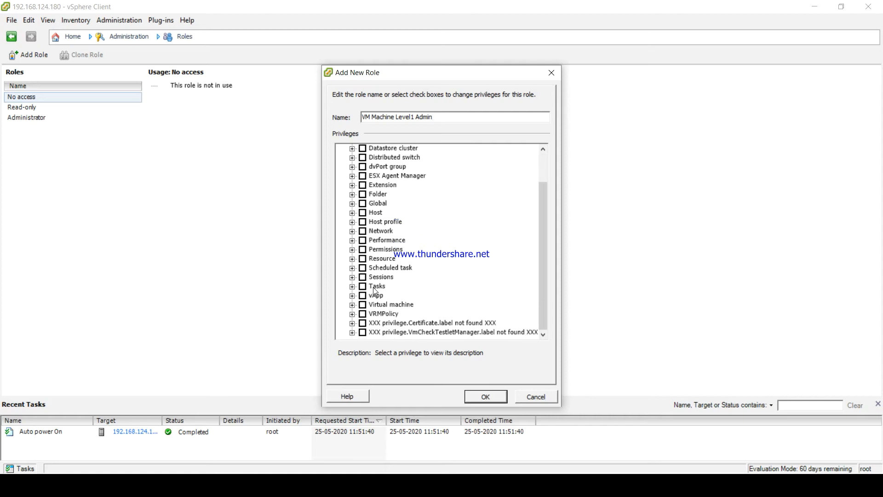
pyautogui.click(352, 305)
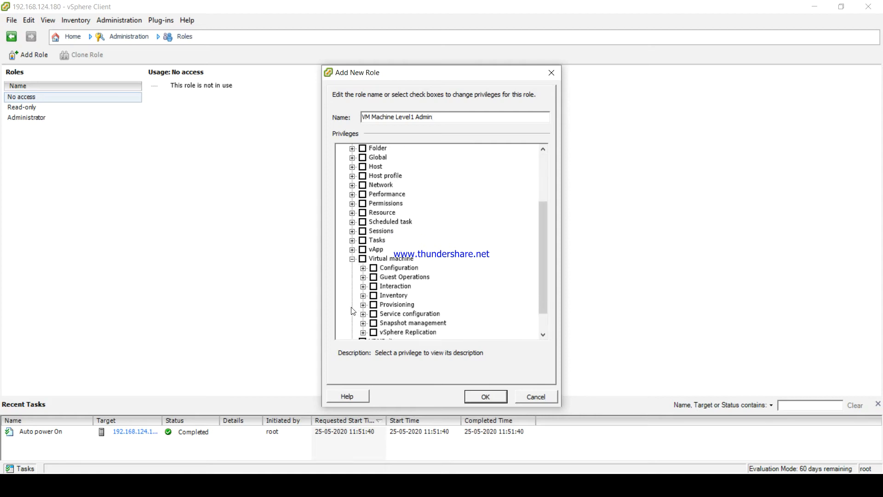
pyautogui.click(363, 286)
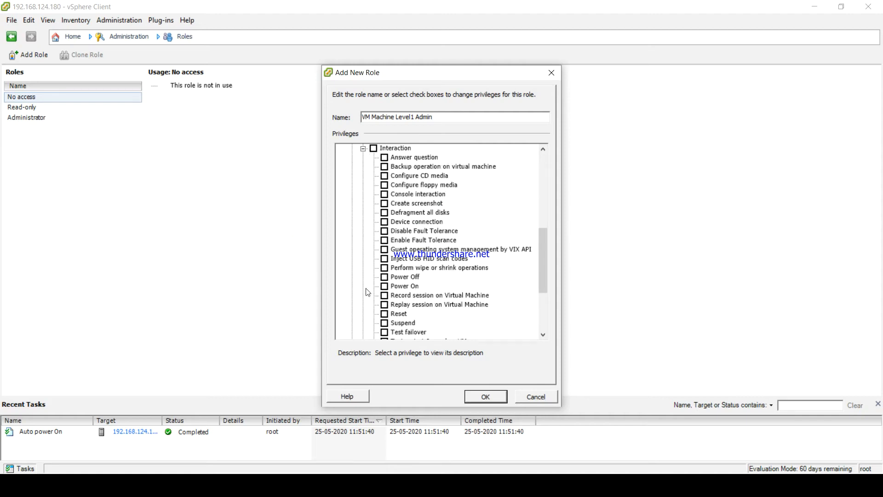
pyautogui.click(385, 286)
pyautogui.click(384, 277)
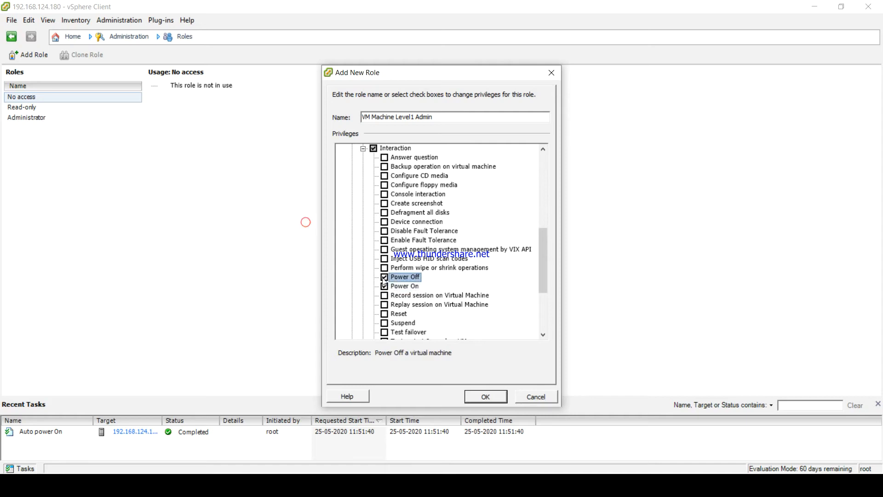
pyautogui.click(384, 313)
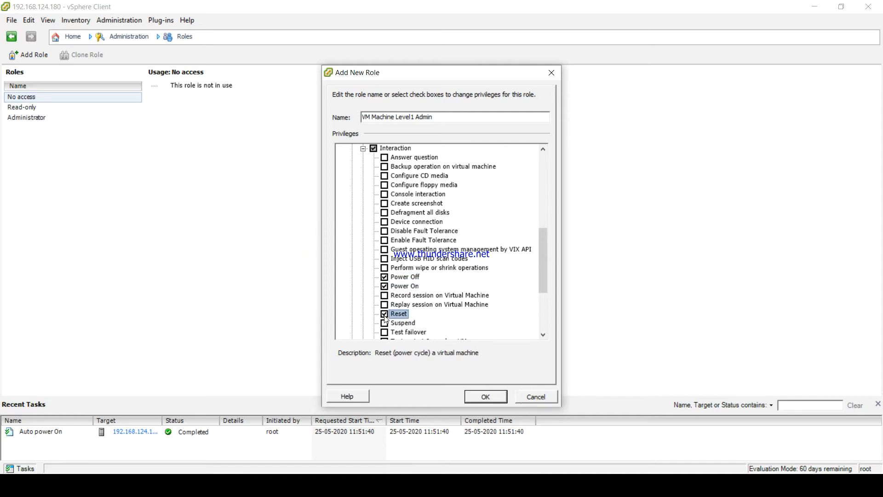
pyautogui.click(384, 323)
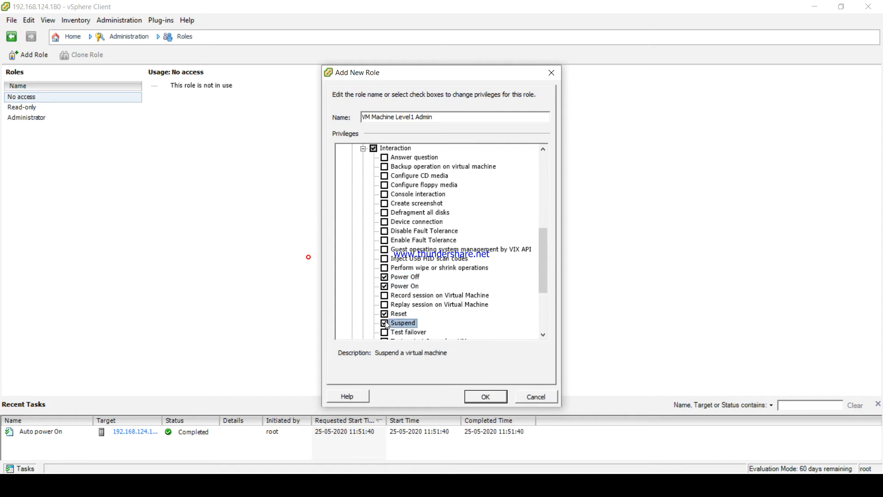
pyautogui.click(481, 394)
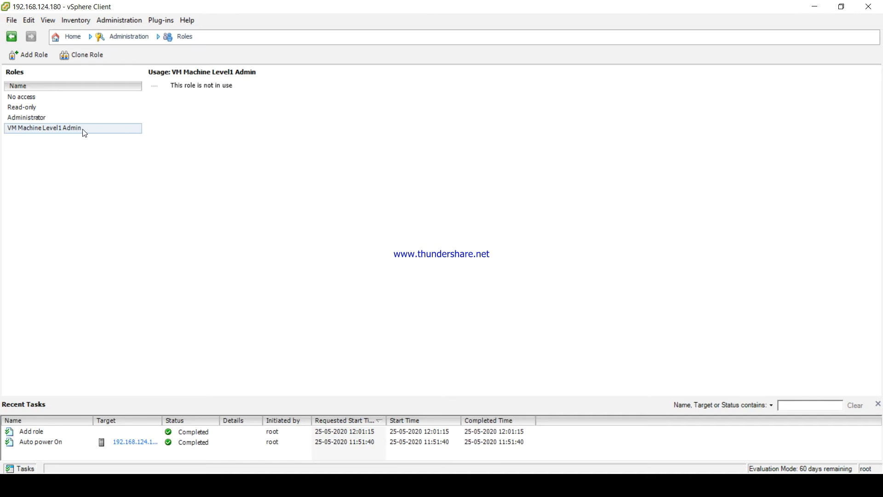
# Step: Start a new local user on the host with VMadmin1 as both login and user name
pyautogui.click(74, 42)
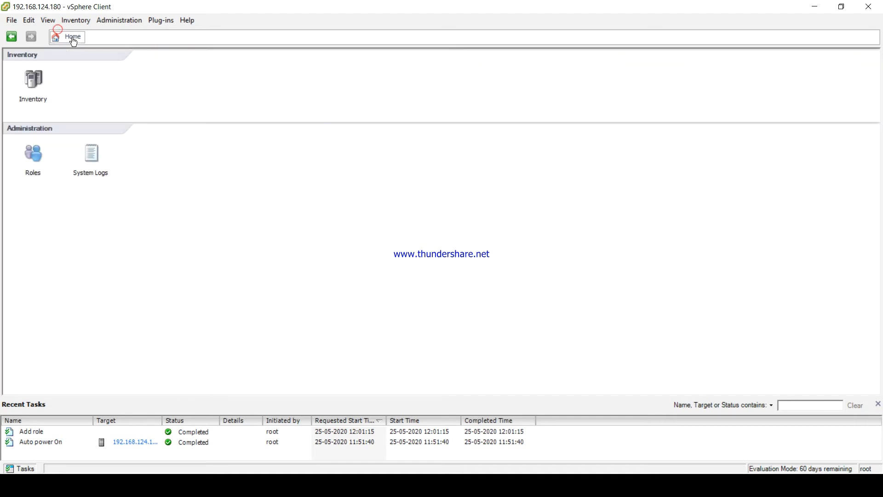
pyautogui.click(35, 84)
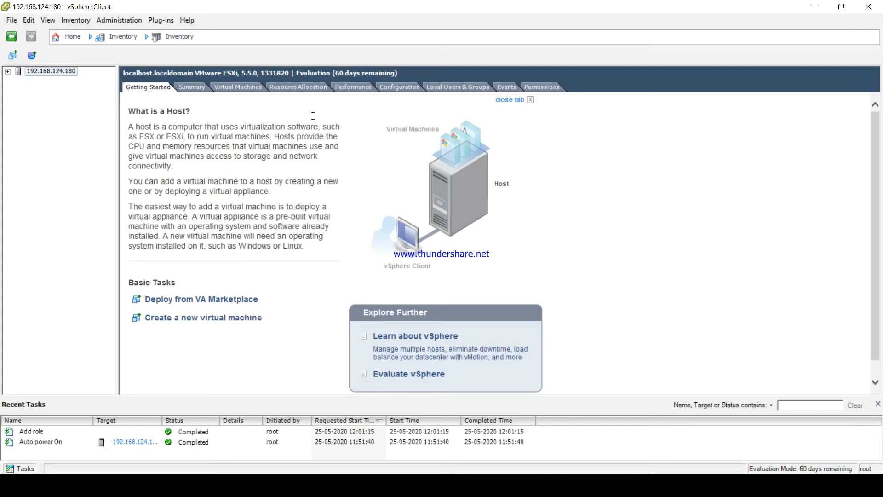
pyautogui.click(450, 87)
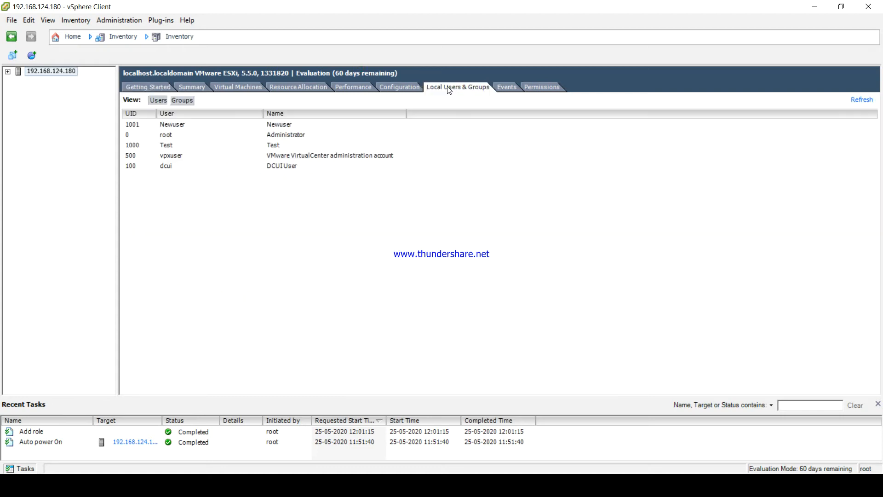
pyautogui.rightClick(347, 223)
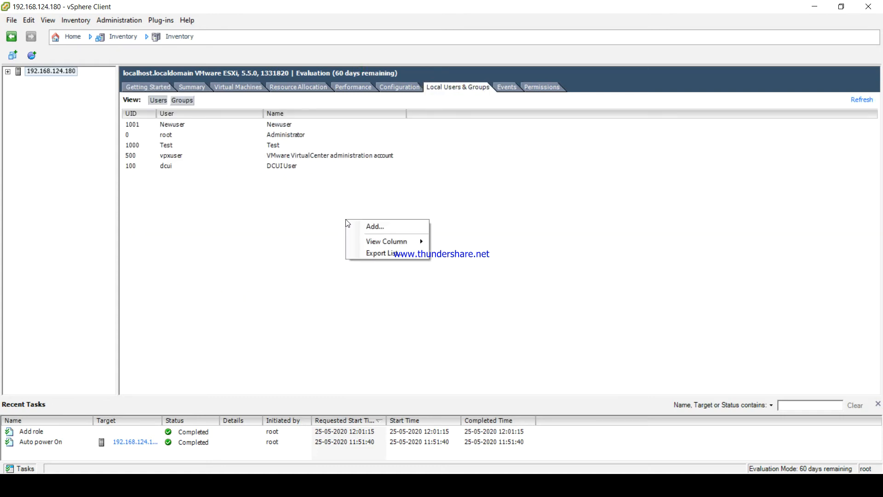
pyautogui.click(374, 227)
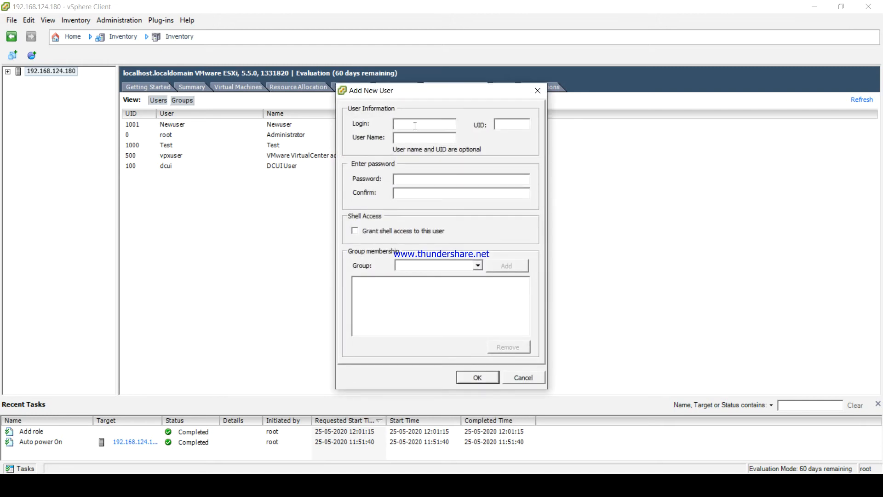
pyautogui.write('VMadmin1')
pyautogui.click(412, 139)
pyautogui.write('VMadmin1')
# Step: Enter and confirm the new user's account password and create the user
pyautogui.click(437, 179)
pyautogui.write('*********')
pyautogui.click(430, 195)
pyautogui.write('*********')
pyautogui.click(485, 381)
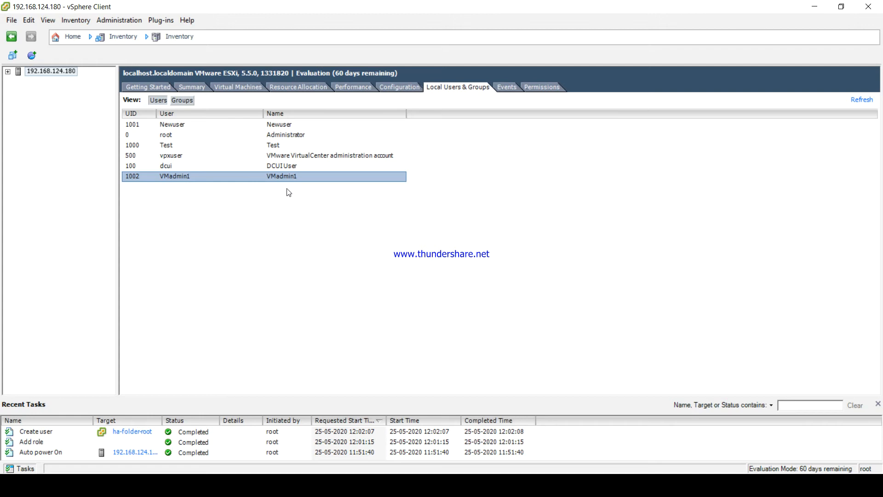
# Step: Start a new permission on the host and add VMadmin1 as its user
pyautogui.click(551, 89)
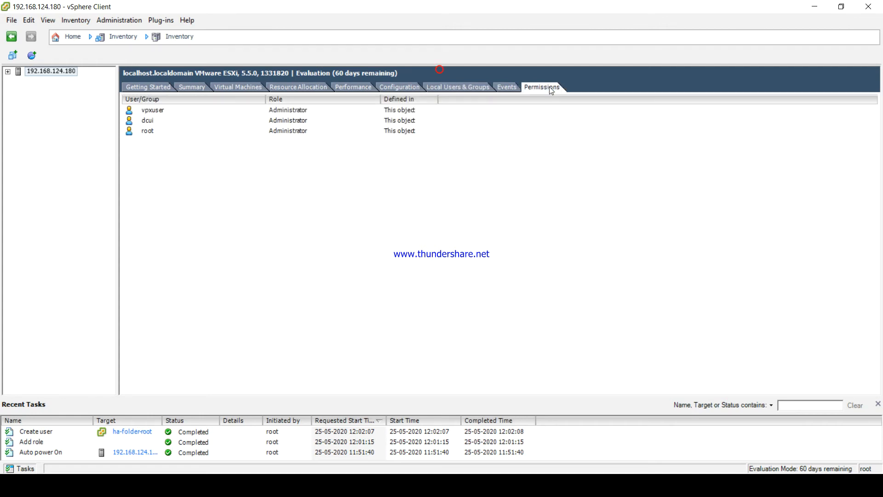
pyautogui.rightClick(211, 173)
pyautogui.click(244, 177)
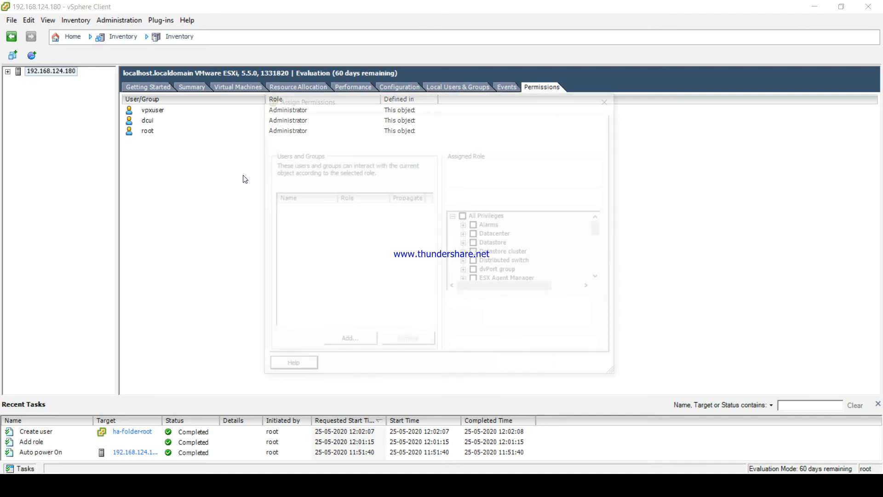
pyautogui.click(364, 347)
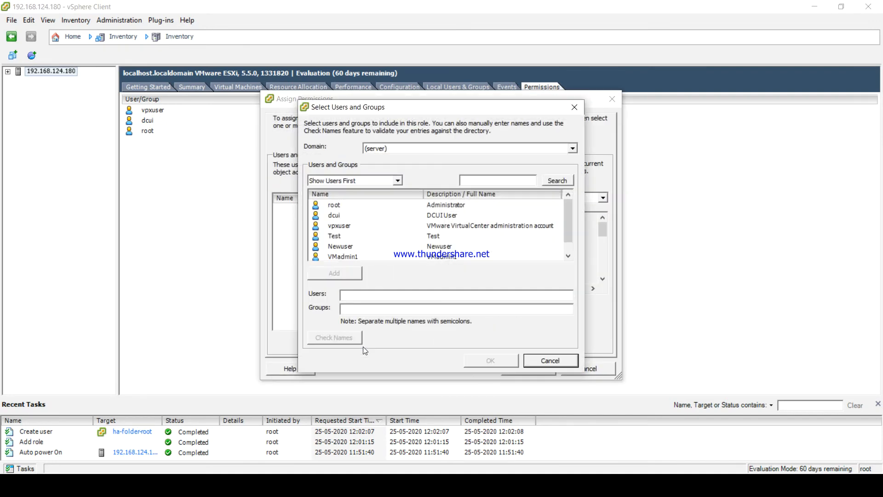
pyautogui.click(354, 258)
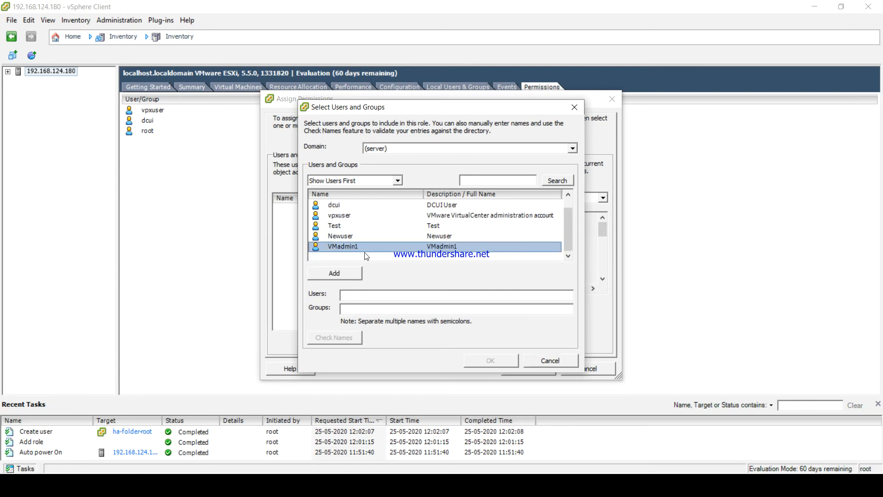
pyautogui.click(351, 273)
pyautogui.click(490, 361)
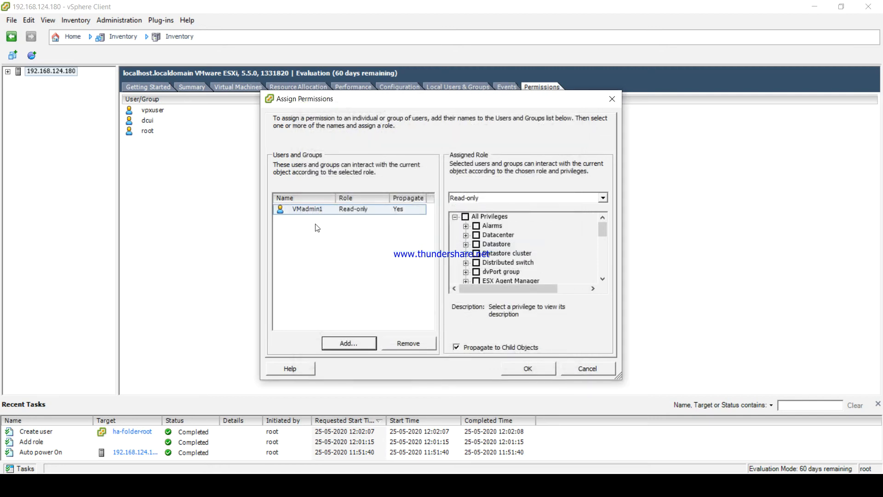
# Step: Assign the VM Machine Level1 Admin role to VMadmin1 and save the permission
pyautogui.click(530, 198)
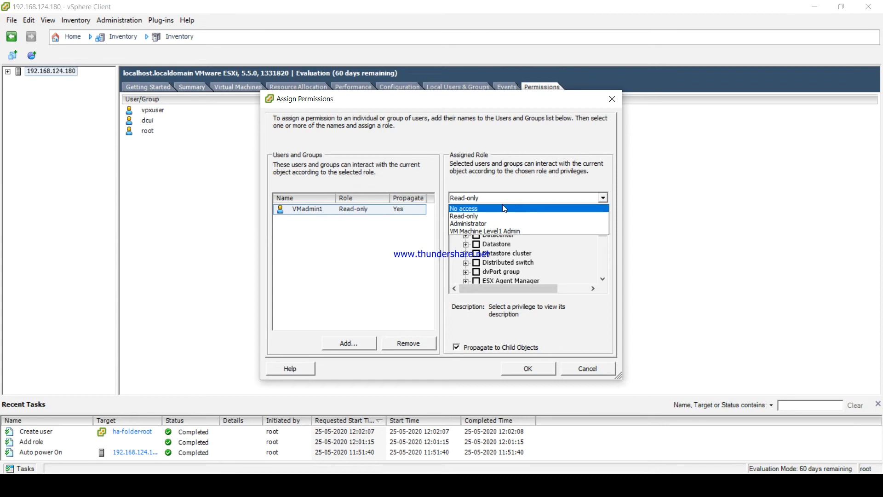
pyautogui.click(499, 228)
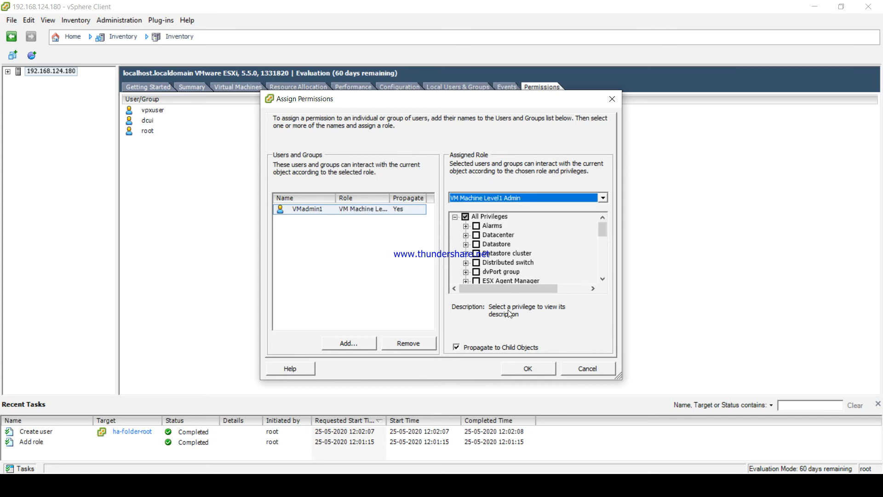
pyautogui.click(527, 368)
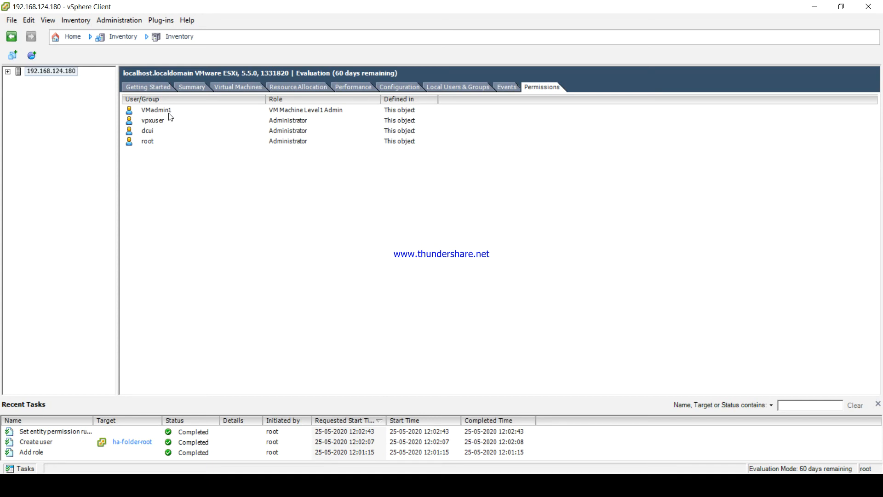
# Step: Expand host 192.168.124.180 and view its new virtual machine wizard as root without creating a machine
pyautogui.click(8, 72)
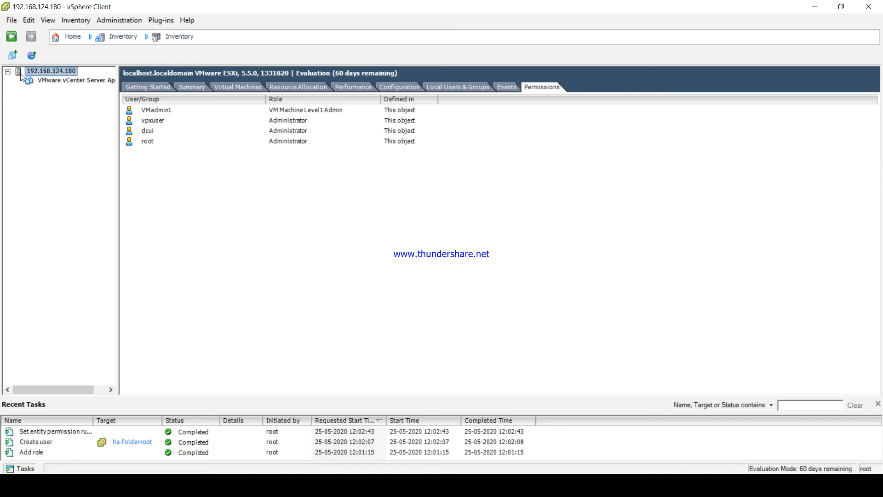
pyautogui.rightClick(58, 77)
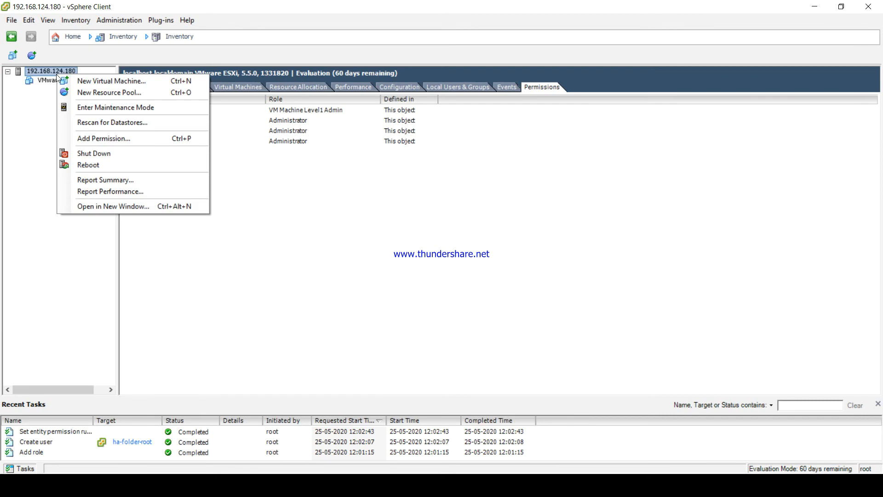
pyautogui.click(109, 81)
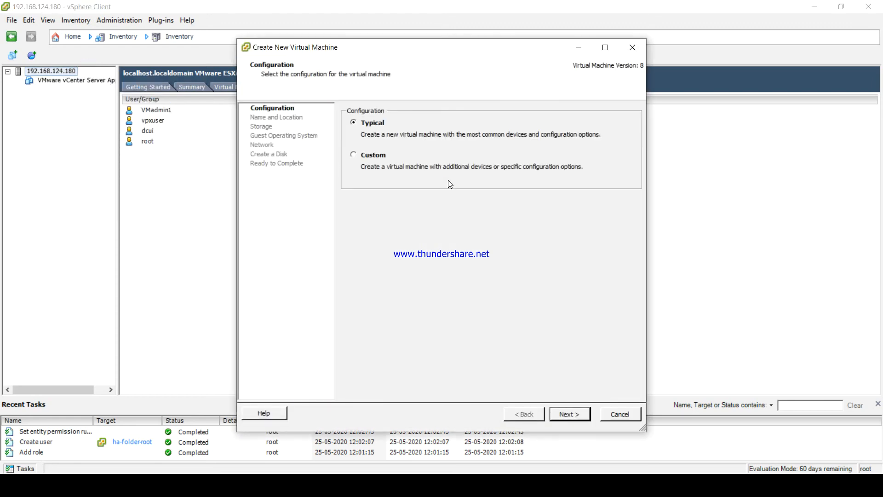
pyautogui.click(635, 416)
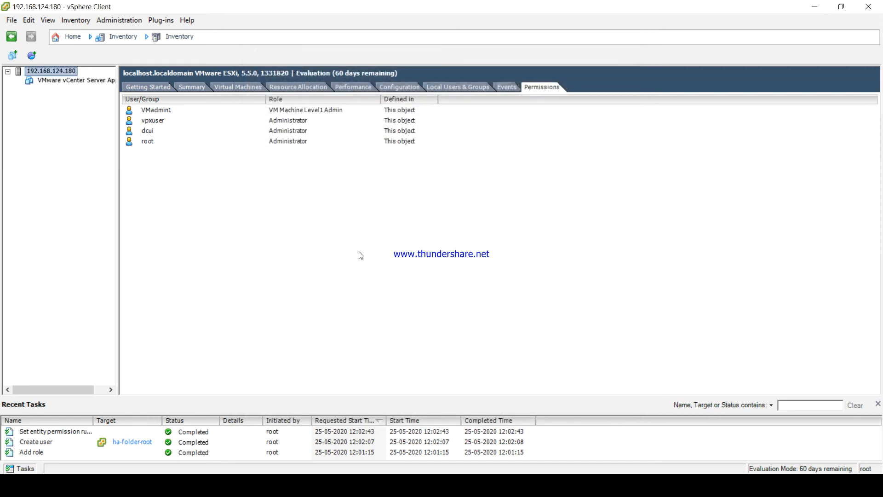
# Step: Launch a second vSphere Client session from Windows while leaving the root session open
pyautogui.press('super')
pyautogui.write('v')
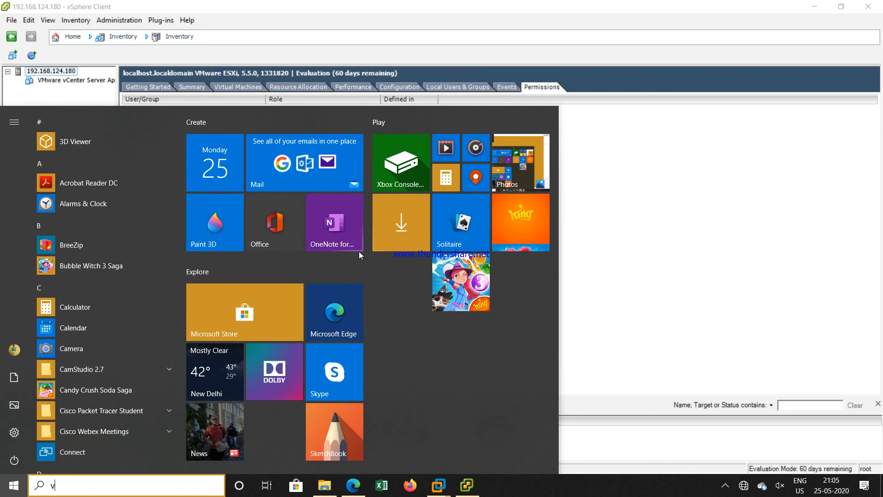
pyautogui.write('sphere')
pyautogui.press('Return')
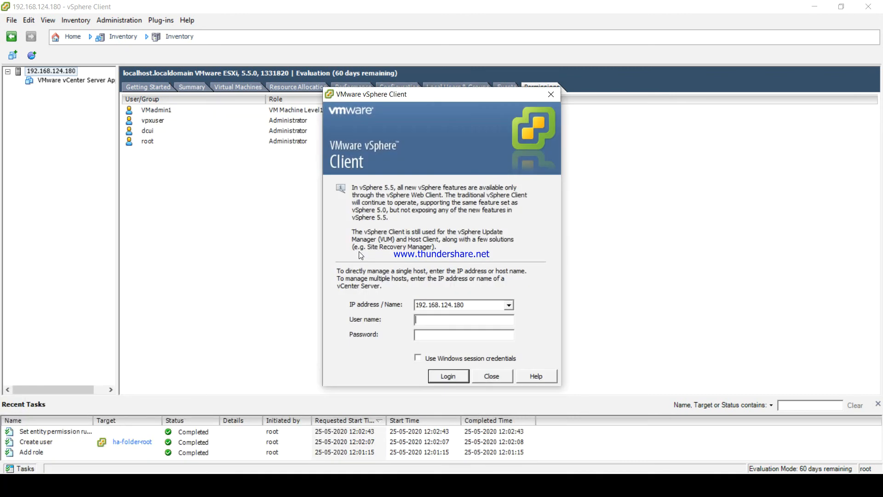
# Step: Log in to host 192.168.124.180 as VMadmin1 with the account password and dismiss the evaluation notice
pyautogui.hotkey('shift', 'Tab')
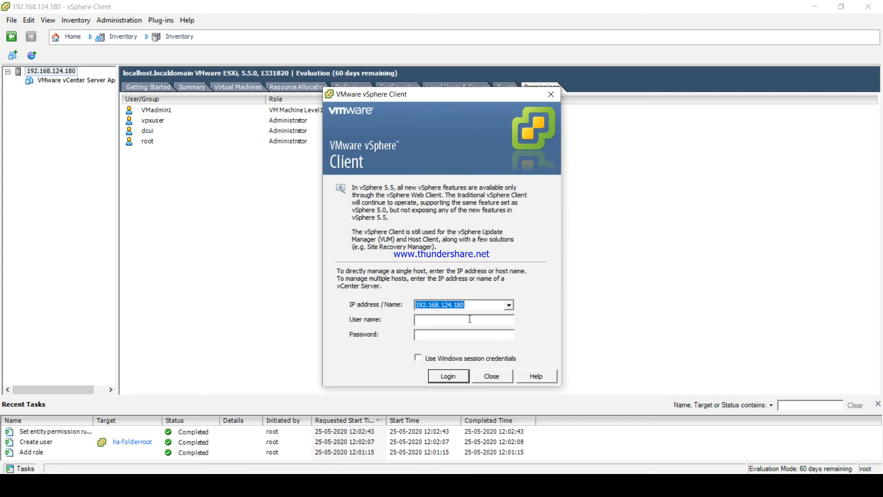
pyautogui.click(470, 318)
pyautogui.write('VMadmin1')
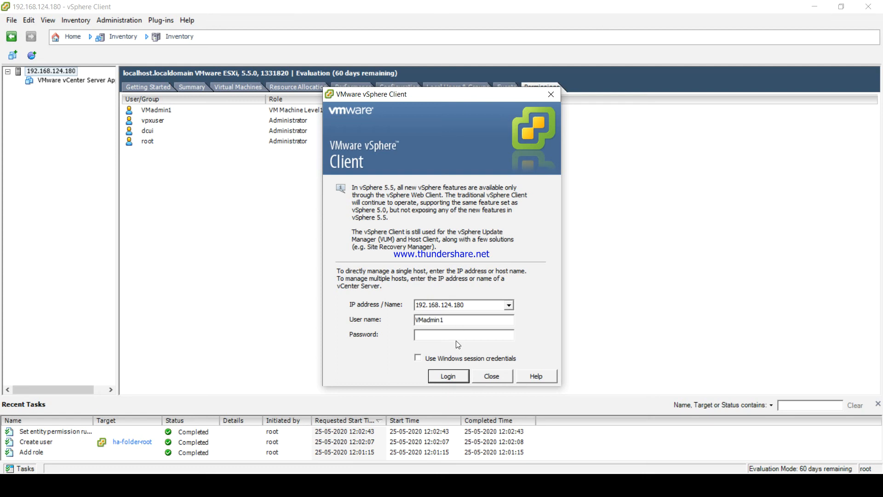
pyautogui.press('Tab')
pyautogui.write('*********')
pyautogui.click(448, 377)
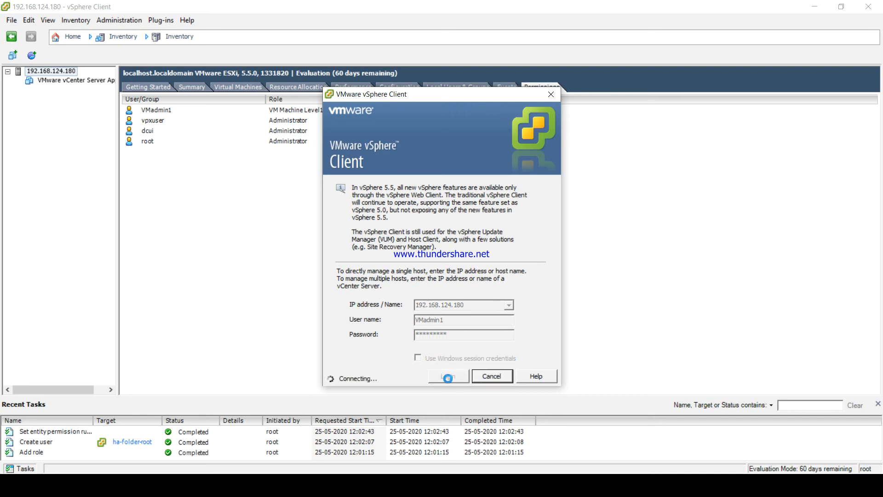
pyautogui.click(503, 284)
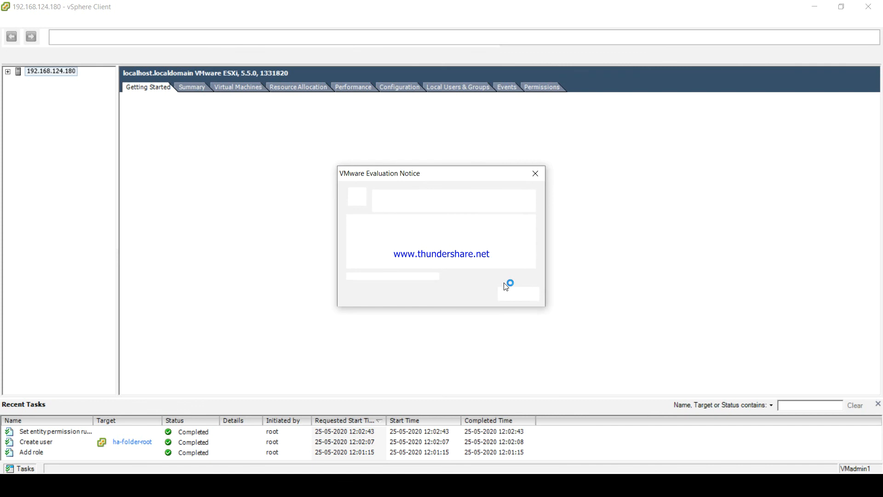
pyautogui.click(514, 292)
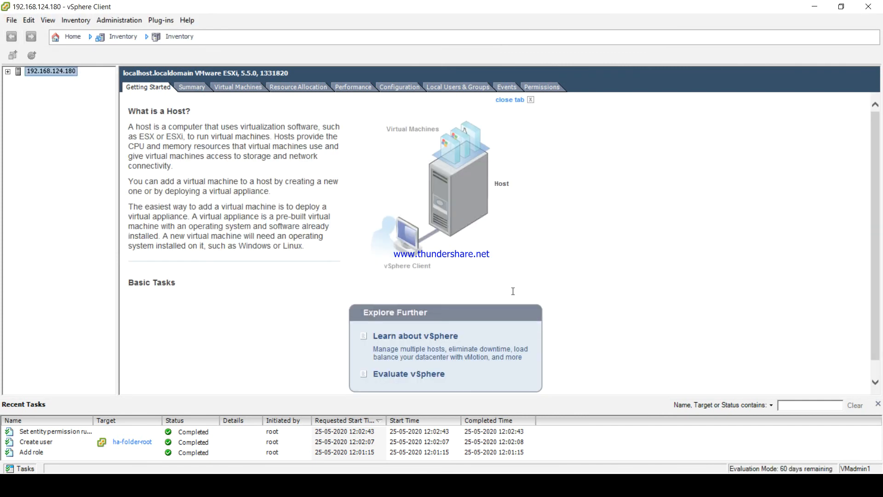
# Step: Expand host 192.168.124.180 and examine the actions VMadmin1 has on the host and the power actions on the VMware vCenter Server Appliance
pyautogui.click(8, 72)
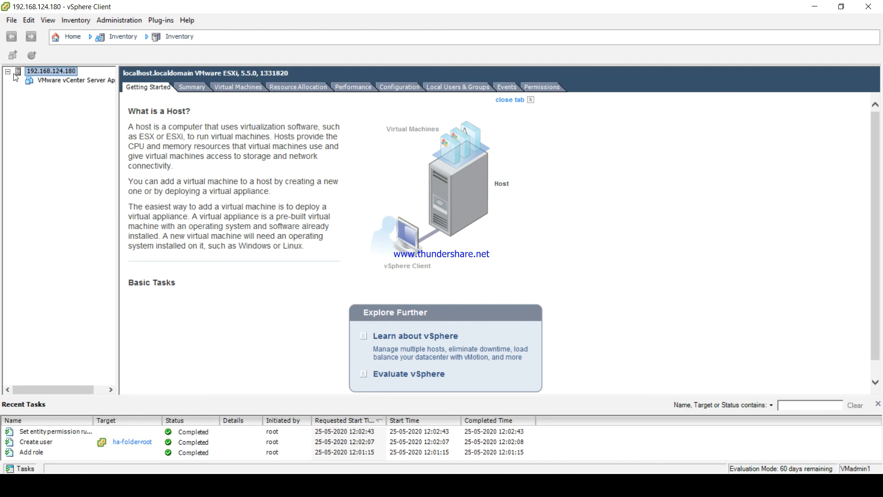
pyautogui.rightClick(63, 71)
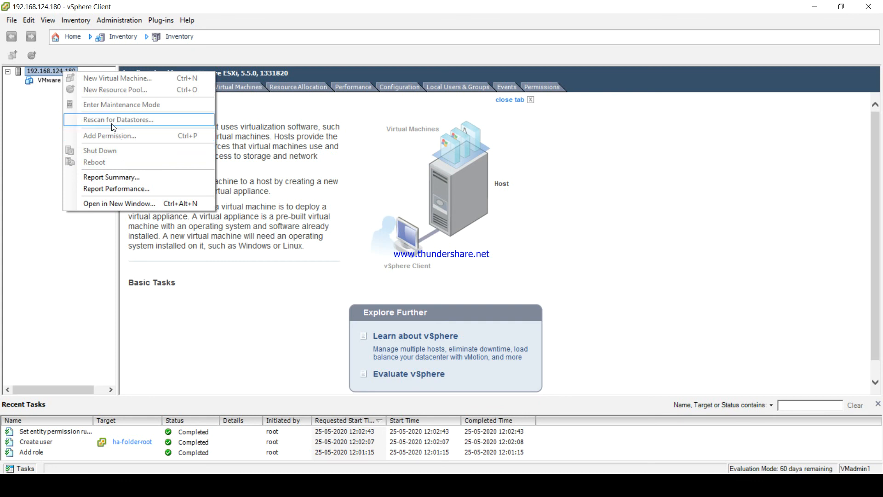
pyautogui.click(50, 82)
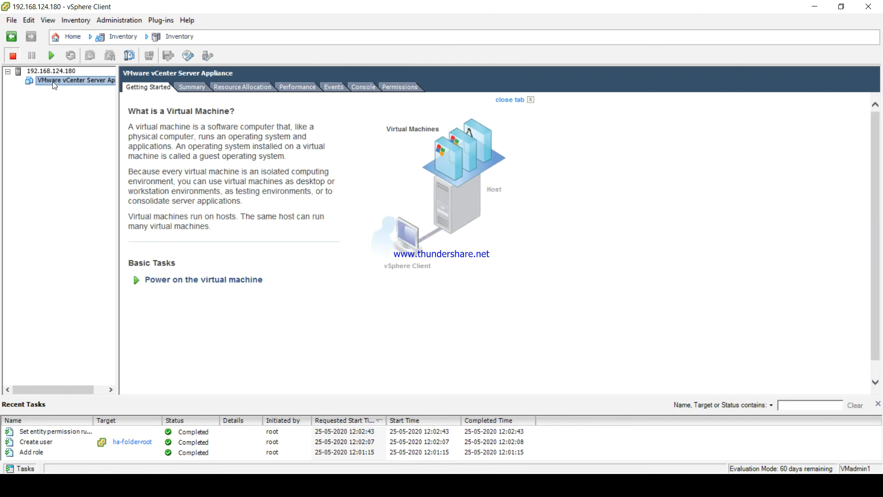
pyautogui.rightClick(54, 85)
pyautogui.moveTo(98, 93)
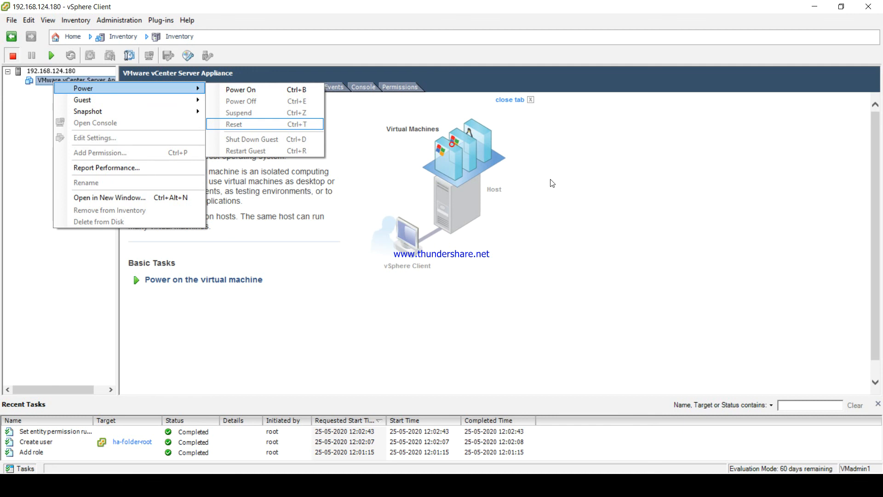
pyautogui.click(567, 184)
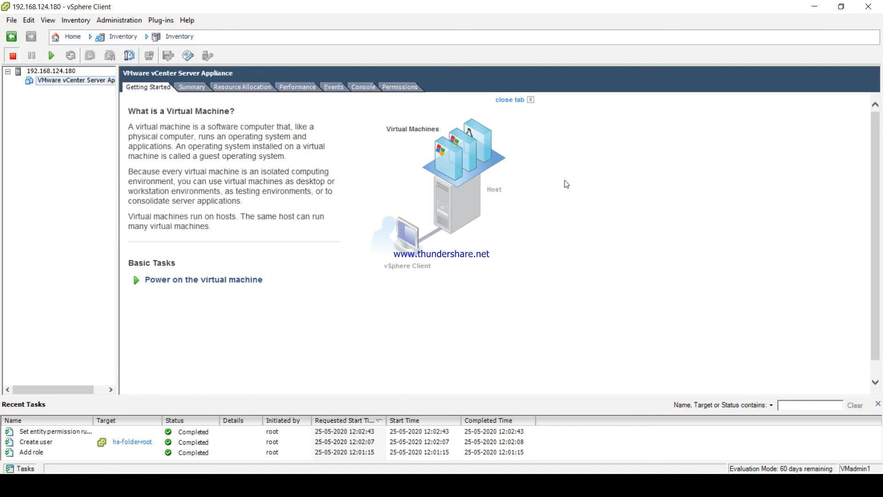